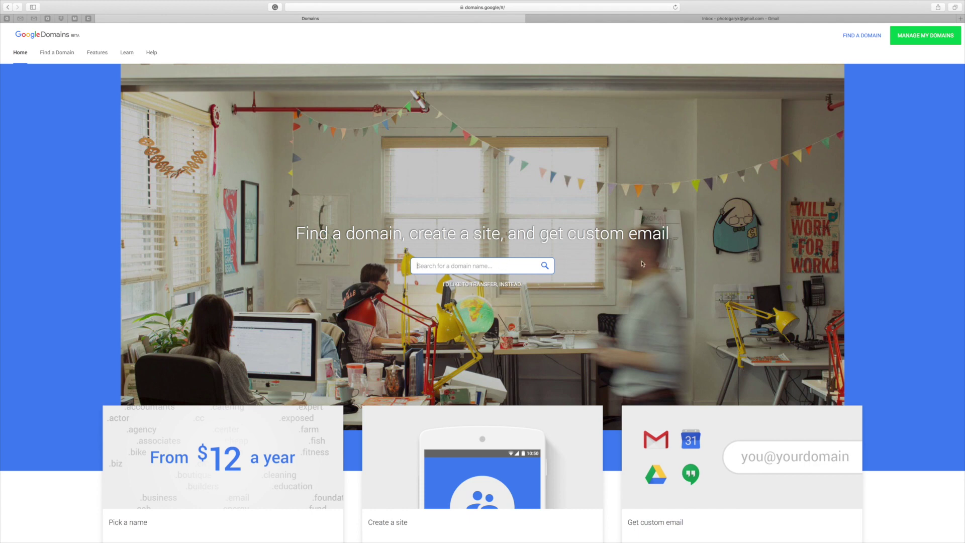
Step: Search the domain name: .net, .org, .us at $12/year, .co $30/year, .com taken
{"action": "type", "text": "garykasl"}
{"action": "key", "text": "Return"}
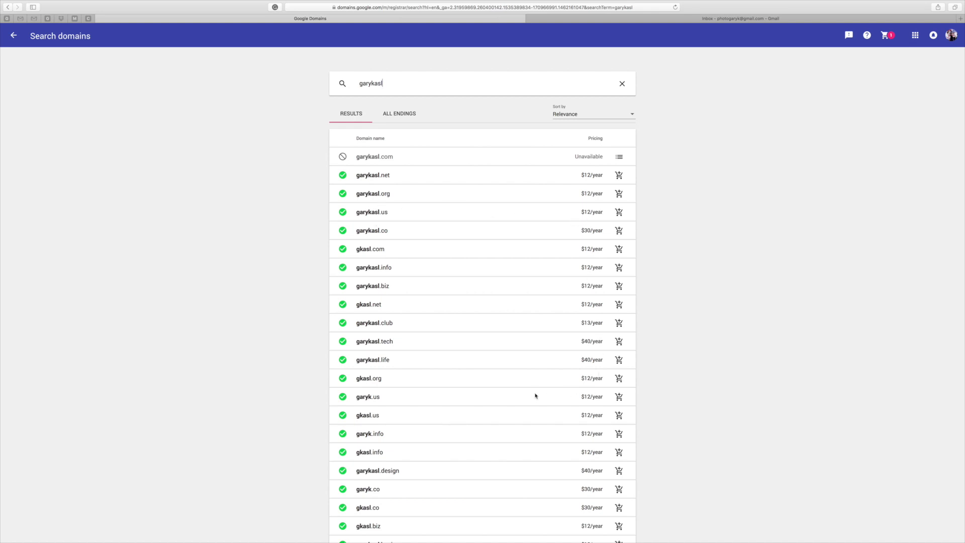
{"action": "scroll", "coordinate": [535, 396], "scroll_direction": "down", "scroll_amount": 10}
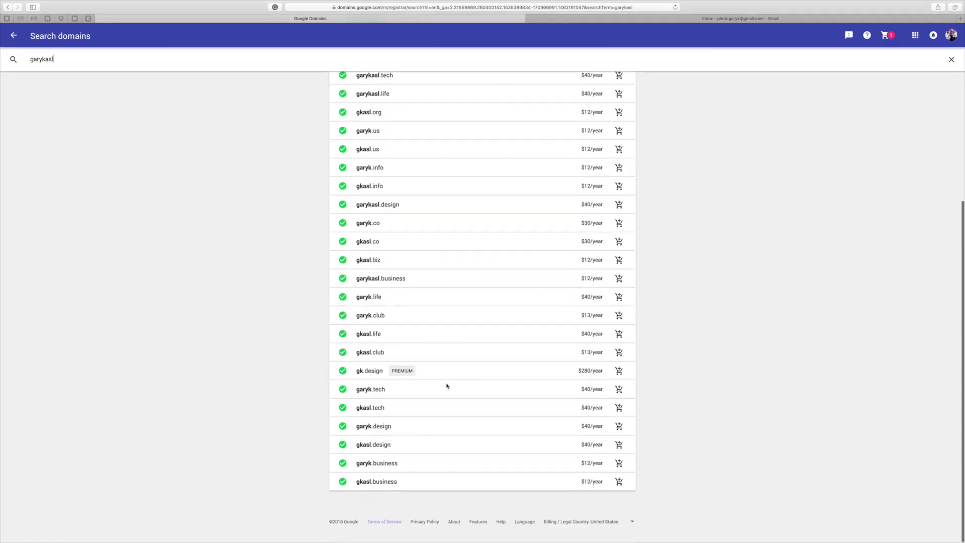
{"action": "scroll", "coordinate": [447, 386], "scroll_direction": "up", "scroll_amount": 10}
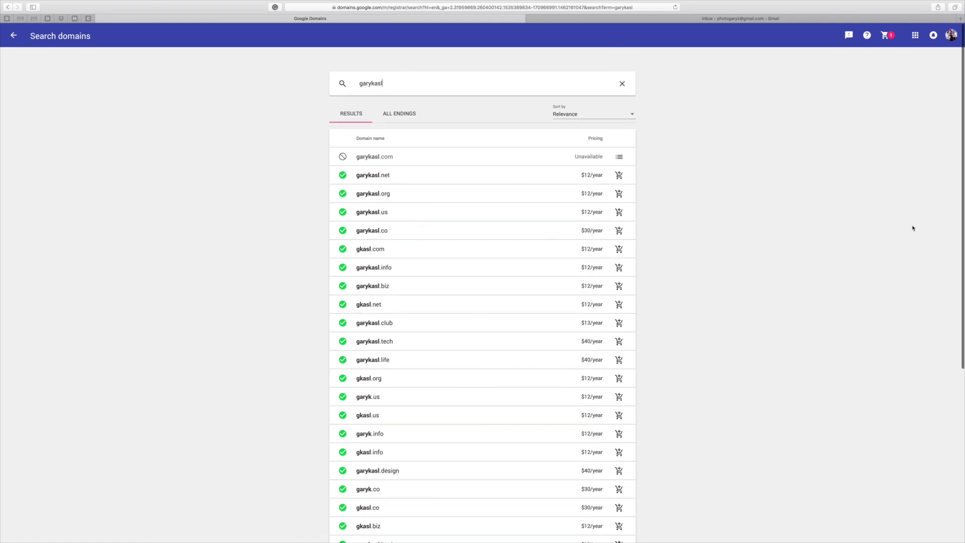
{"action": "left_click", "coordinate": [6, 8]}
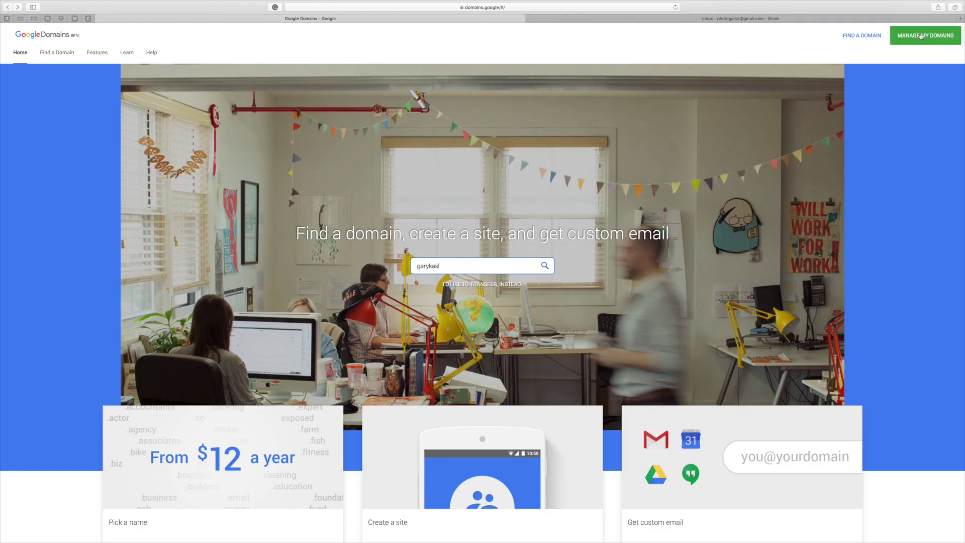
Step: Go to My Domains and open the Email page for the owned .com domain
{"action": "left_click", "coordinate": [921, 36]}
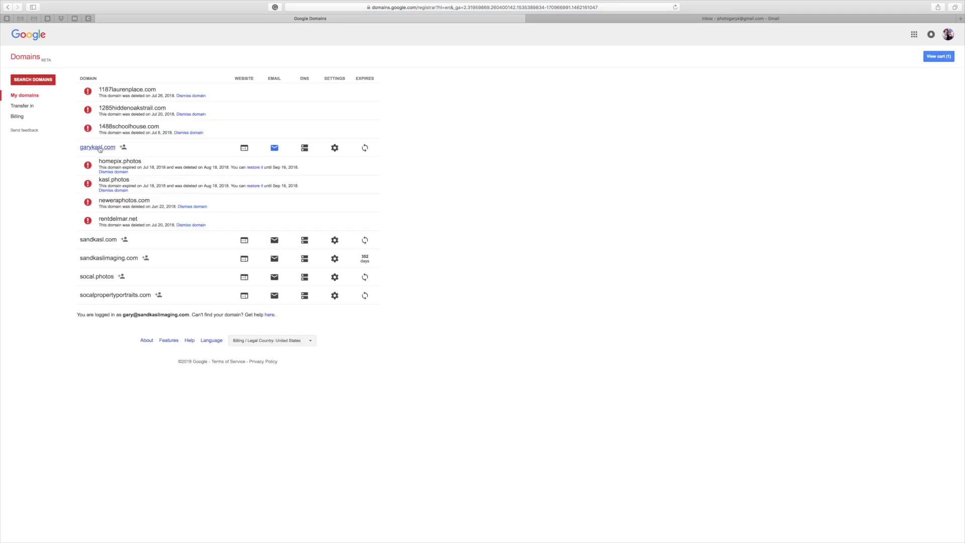
{"action": "left_click", "coordinate": [276, 151]}
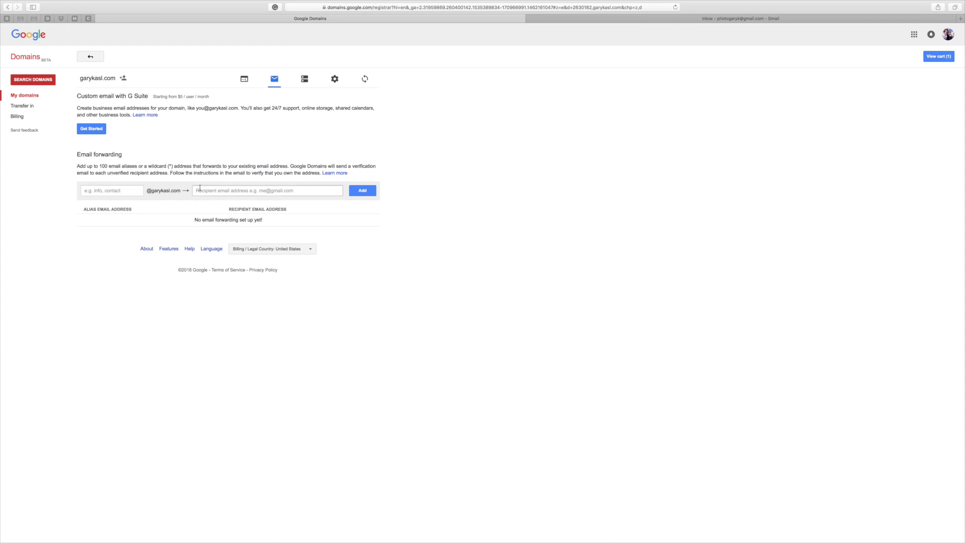
Step: Add a forwarding rule from the .com alias to the owner's Gmail address, then go to Gmail
{"action": "left_click", "coordinate": [90, 191]}
{"action": "type", "text": "gary"}
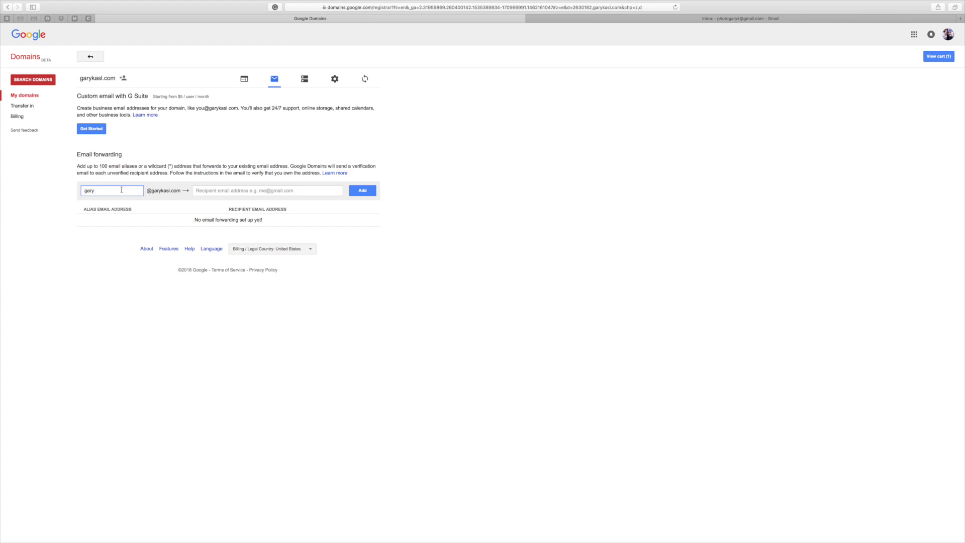
{"action": "left_click", "coordinate": [170, 166]}
{"action": "left_click", "coordinate": [117, 192]}
{"action": "left_click", "coordinate": [271, 192]}
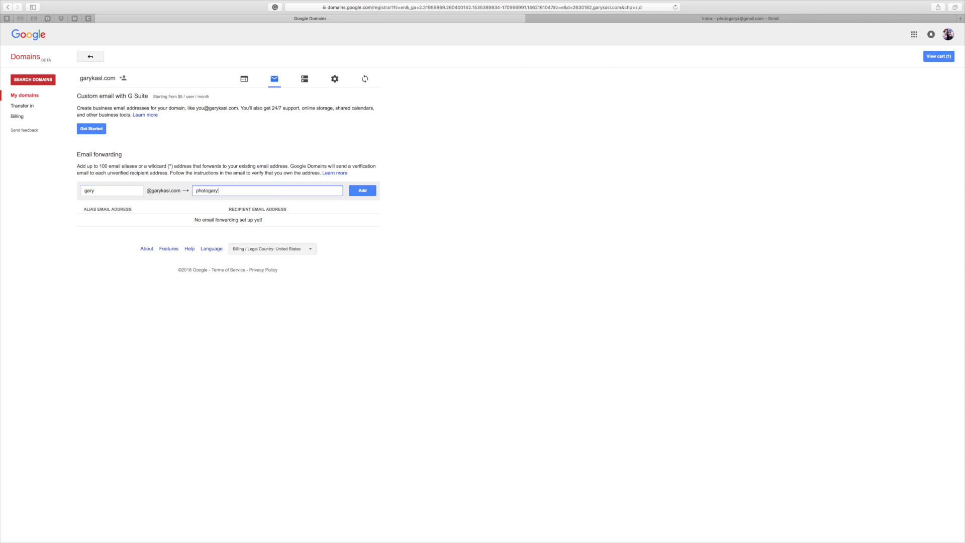
{"action": "left_click", "coordinate": [361, 191]}
{"action": "left_click", "coordinate": [362, 192]}
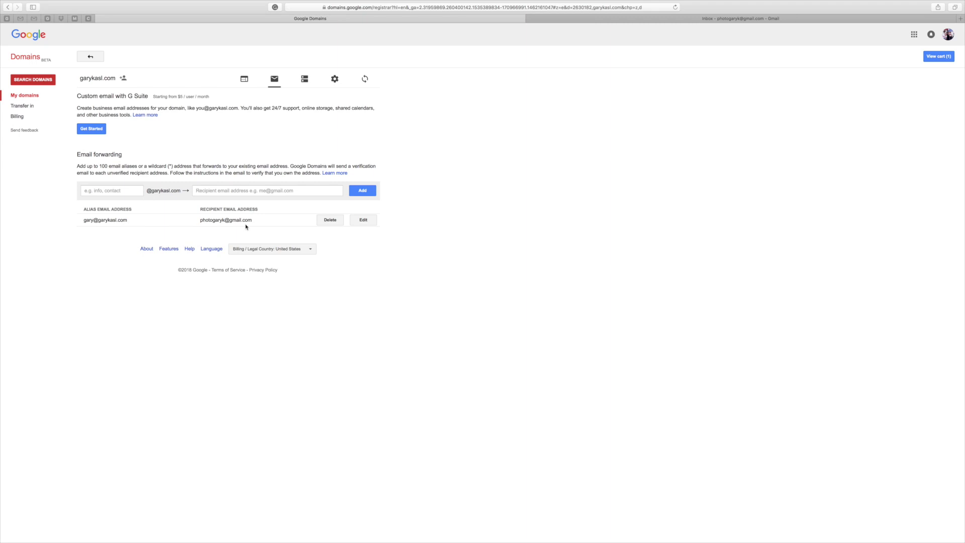
{"action": "key", "text": "ctrl+Tab"}
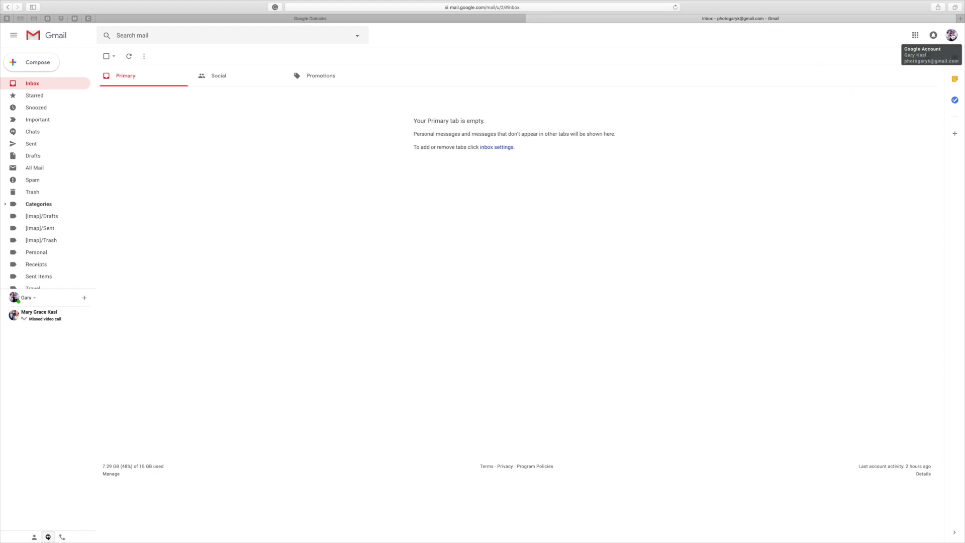
Step: From the avatar menu, go to Google Account Sign-in & security, then App passwords
{"action": "left_click", "coordinate": [951, 35]}
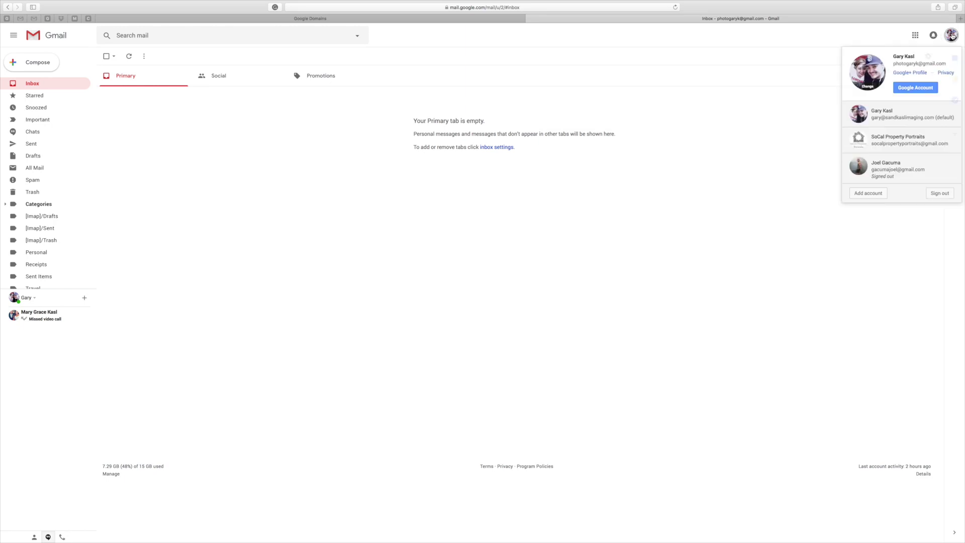
{"action": "left_click", "coordinate": [915, 88]}
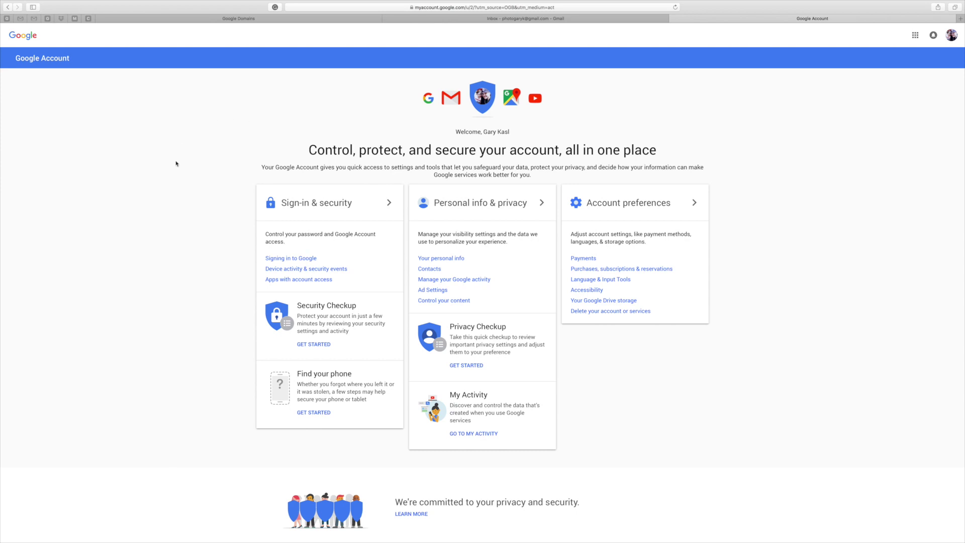
{"action": "left_click", "coordinate": [313, 204]}
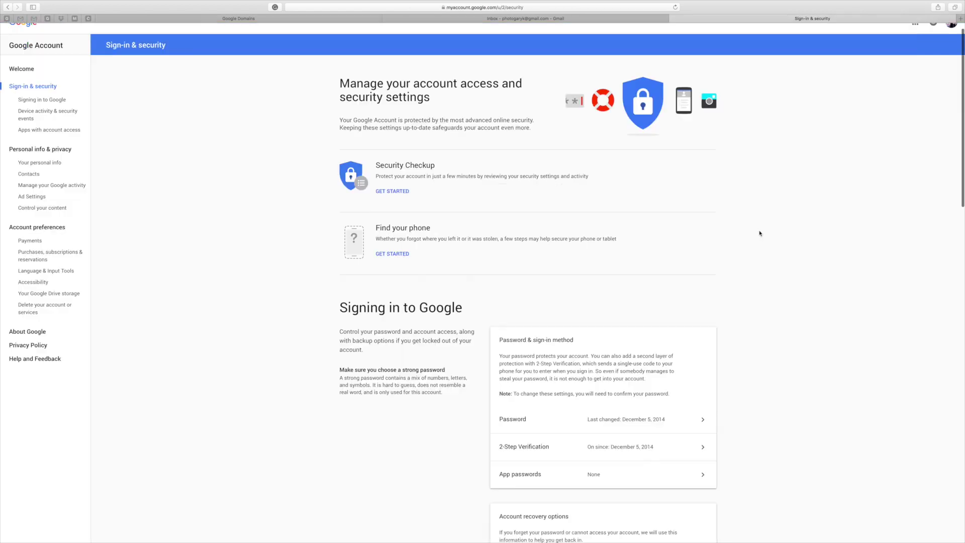
{"action": "scroll", "coordinate": [729, 231], "scroll_direction": "down", "scroll_amount": 4}
{"action": "scroll", "coordinate": [759, 233], "scroll_direction": "down", "scroll_amount": 3}
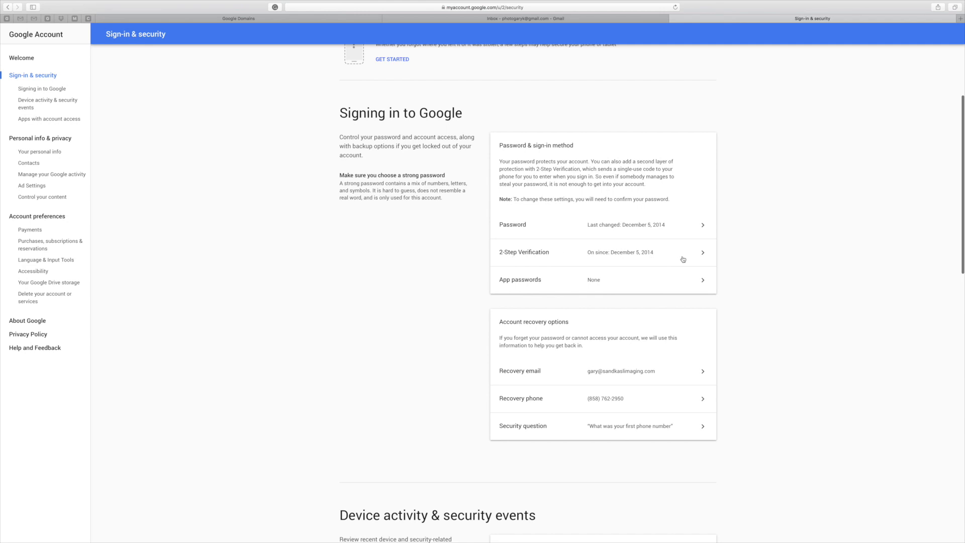
{"action": "left_click", "coordinate": [702, 282]}
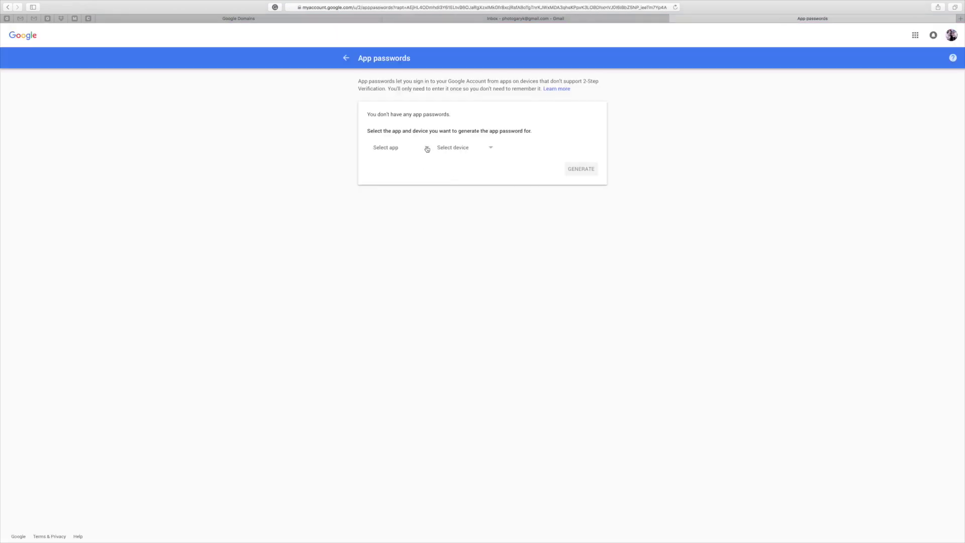
Step: Generate a Mail / Mac app password and select the 16-character code
{"action": "left_click", "coordinate": [427, 148]}
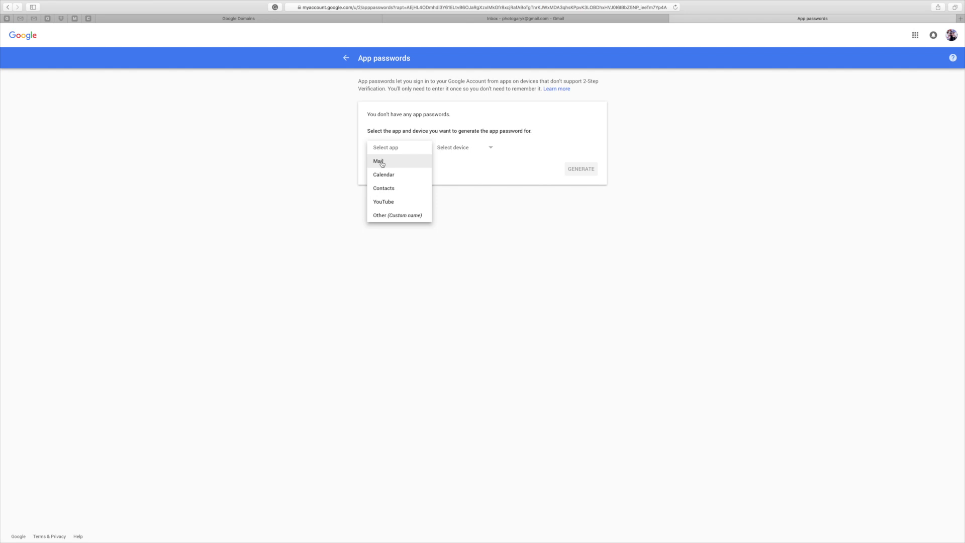
{"action": "left_click", "coordinate": [378, 161]}
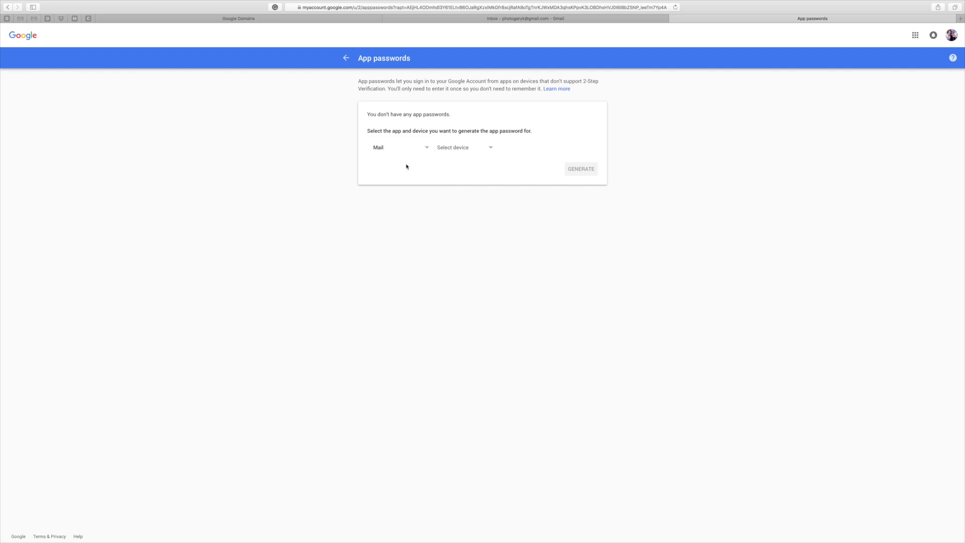
{"action": "left_click", "coordinate": [492, 149]}
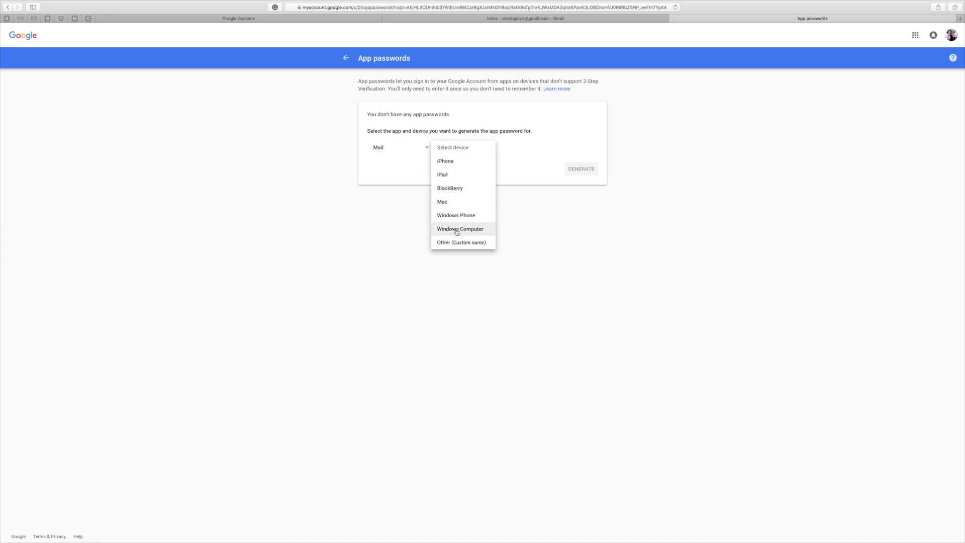
{"action": "left_click", "coordinate": [443, 203]}
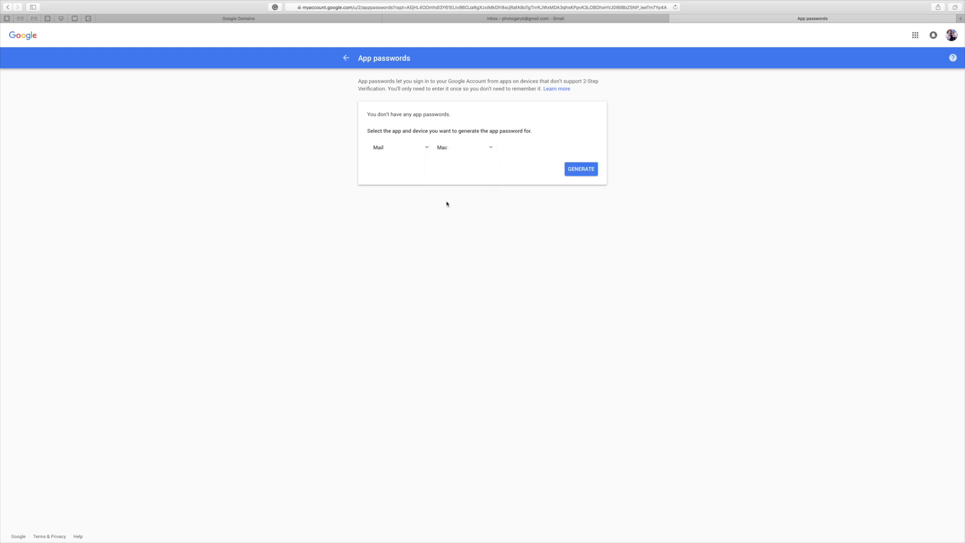
{"action": "left_click", "coordinate": [582, 172]}
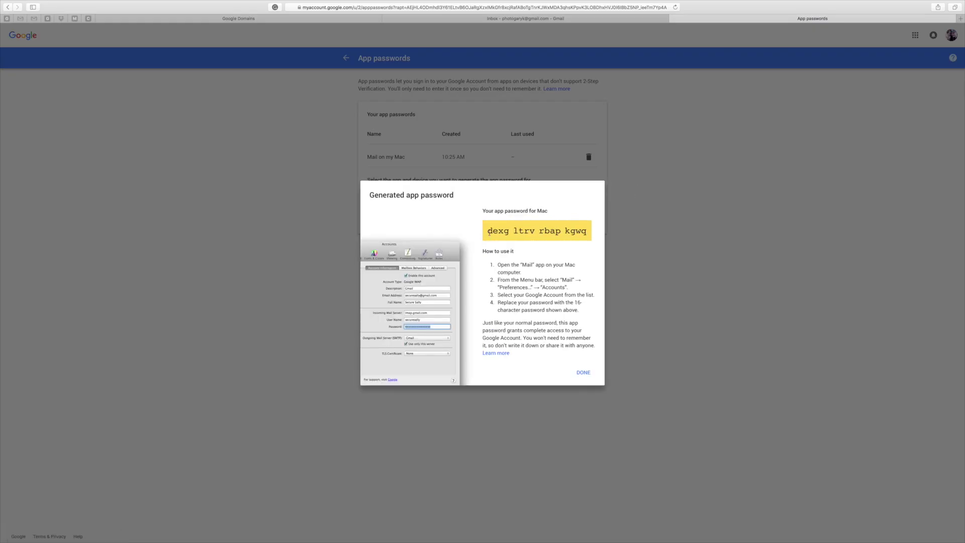
{"action": "left_click_drag", "start_coordinate": [585, 233], "coordinate": [486, 231]}
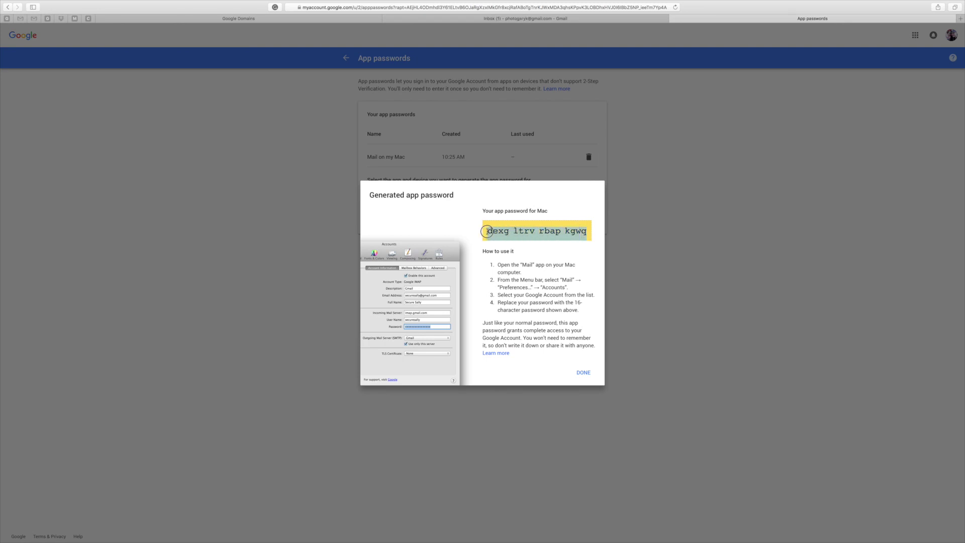
{"action": "left_click", "coordinate": [573, 235]}
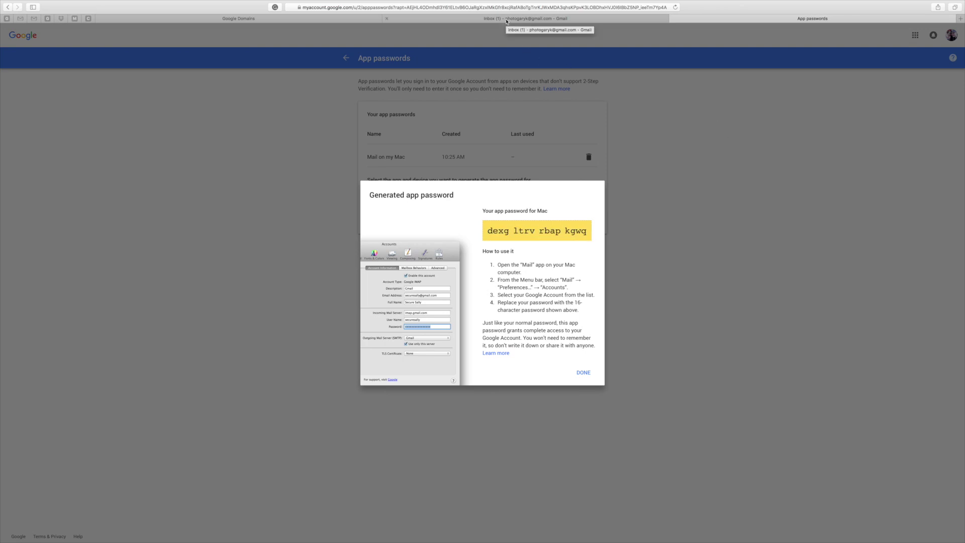
Step: Open Gmail Settings on the Accounts and Import tab via the gear menu
{"action": "left_click", "coordinate": [508, 19]}
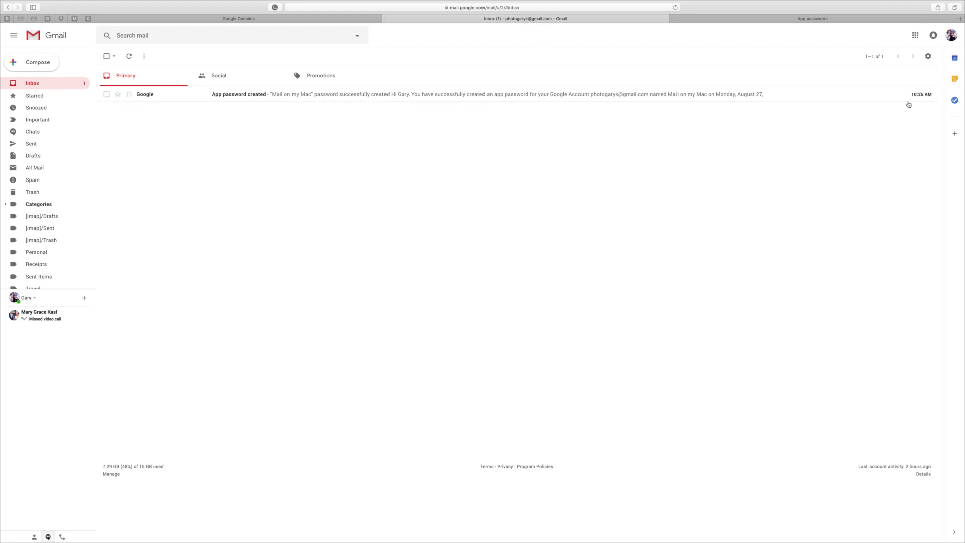
{"action": "left_click", "coordinate": [928, 57]}
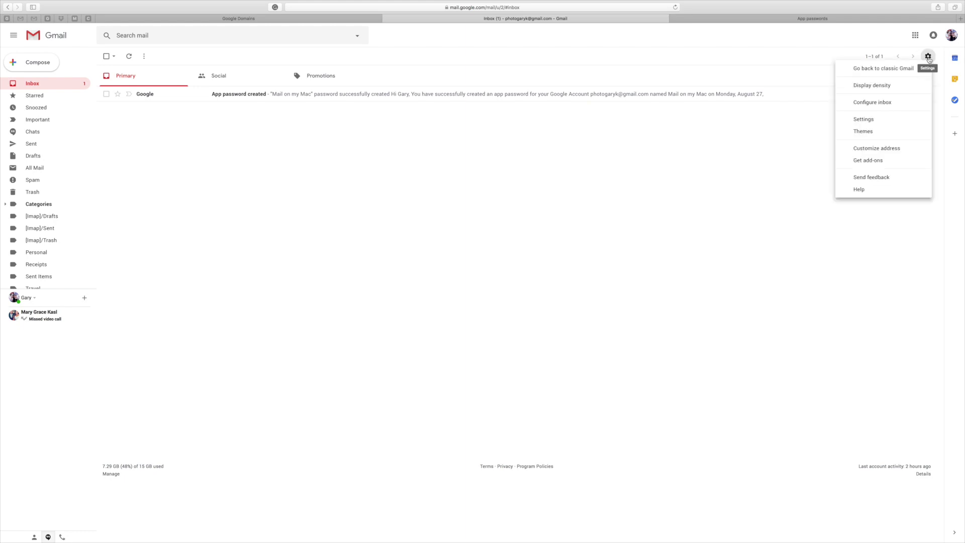
{"action": "left_click", "coordinate": [867, 121]}
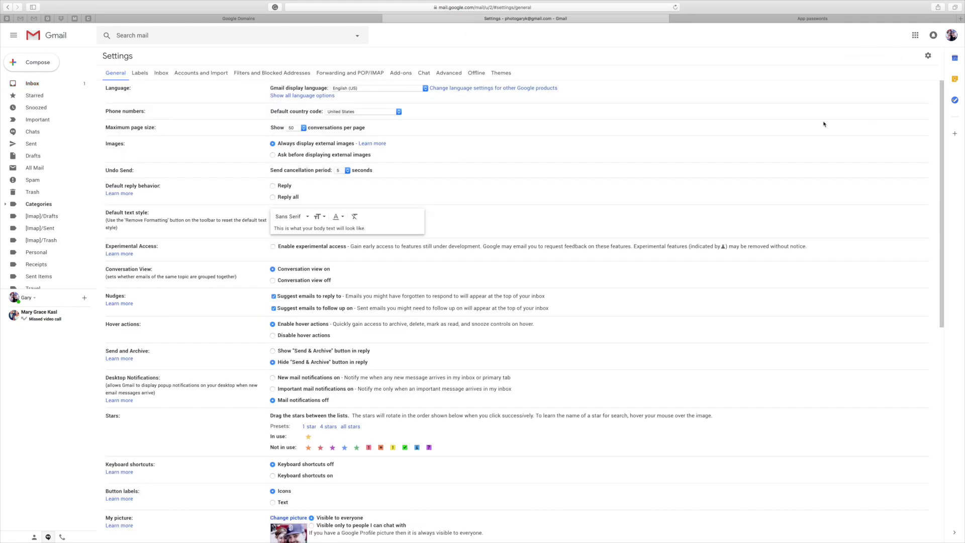
{"action": "left_click", "coordinate": [203, 74]}
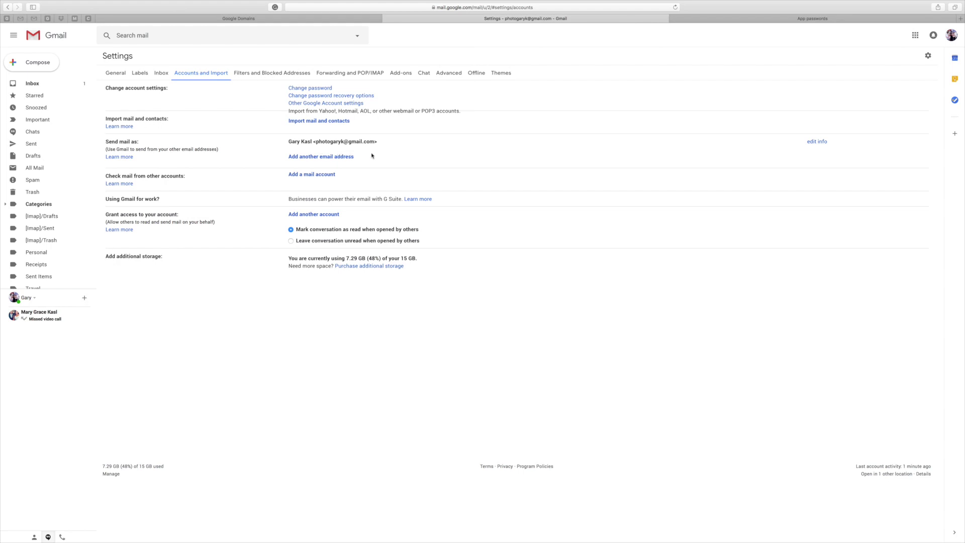
Step: Start adding another send-from address and fill in the sender name
{"action": "left_click", "coordinate": [302, 159]}
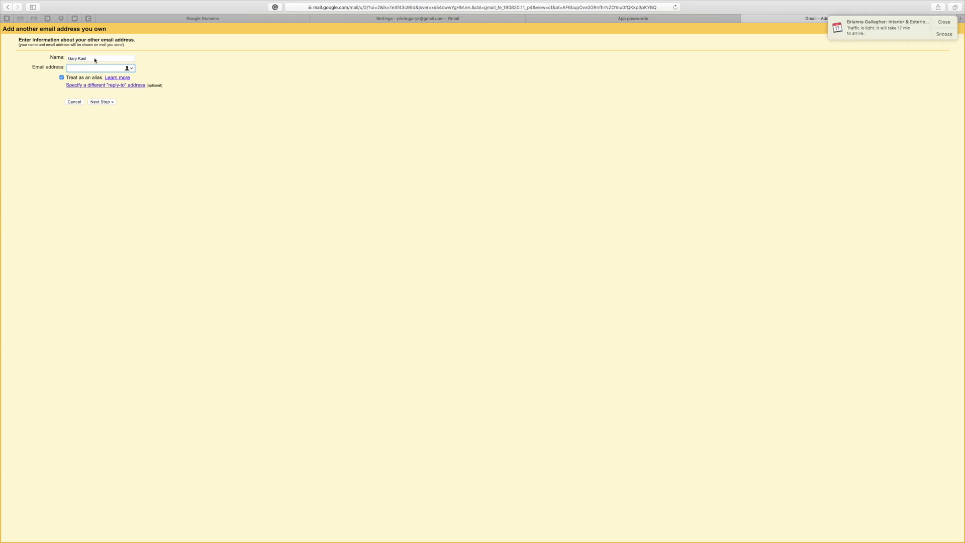
{"action": "left_click", "coordinate": [425, 20]}
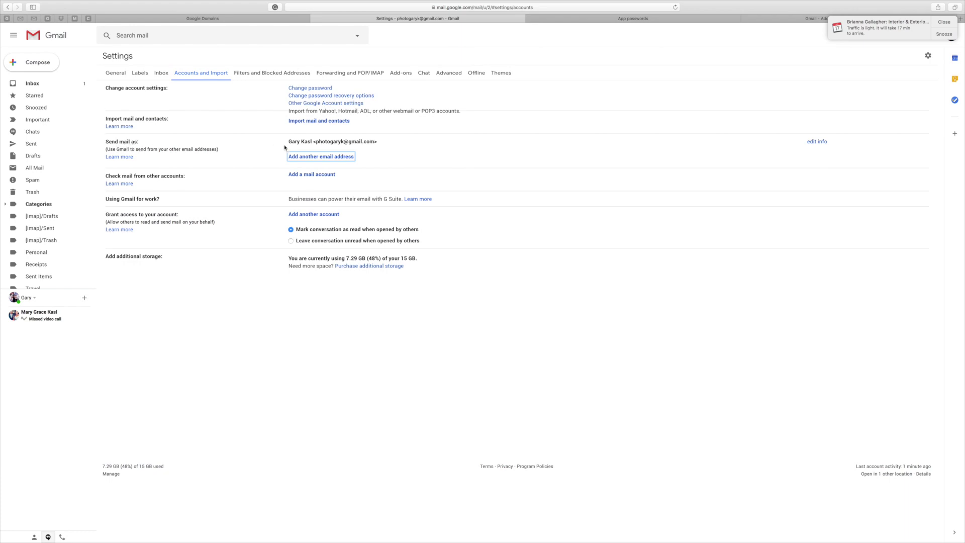
{"action": "left_click_drag", "start_coordinate": [316, 143], "coordinate": [375, 142]}
{"action": "left_click_drag", "start_coordinate": [312, 142], "coordinate": [286, 150]}
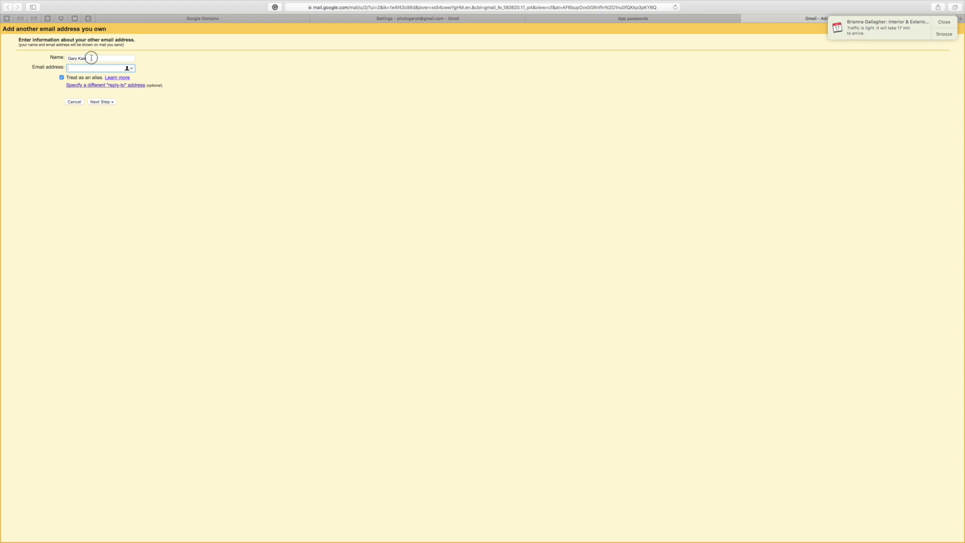
{"action": "left_click", "coordinate": [91, 59]}
{"action": "double_click", "coordinate": [98, 58]}
{"action": "triple_click", "coordinate": [100, 59]}
{"action": "left_click", "coordinate": [95, 68]}
Step: Copy the custom-domain alias from Google Domains into Email address and continue
{"action": "left_click", "coordinate": [200, 19]}
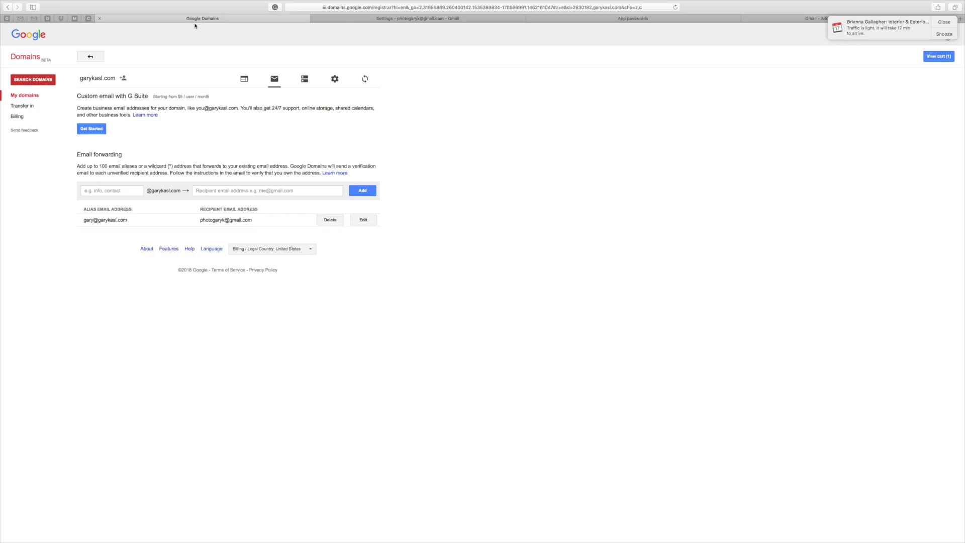
{"action": "left_click_drag", "start_coordinate": [130, 223], "coordinate": [83, 222]}
{"action": "key", "text": "super+c"}
{"action": "left_click", "coordinate": [793, 20]}
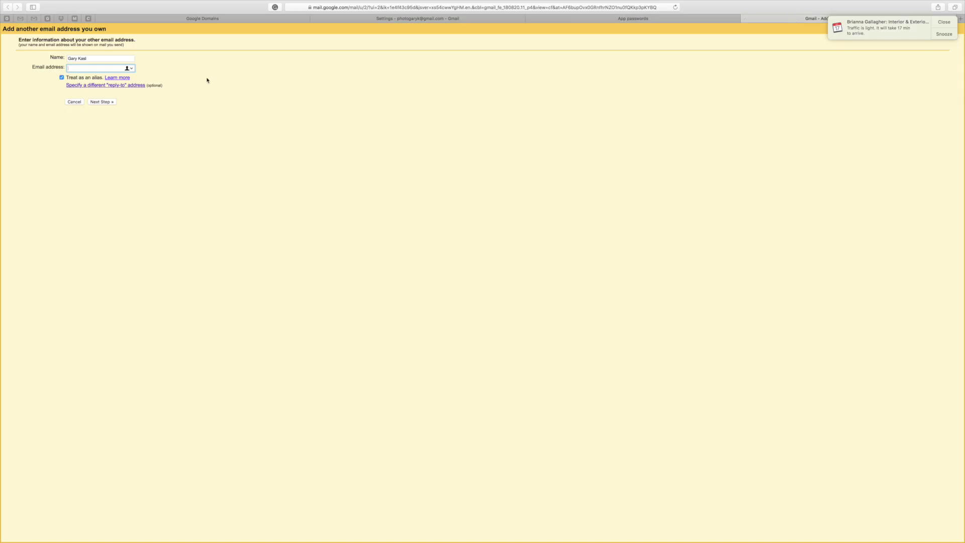
{"action": "key", "text": "super+v"}
{"action": "left_click", "coordinate": [103, 102]}
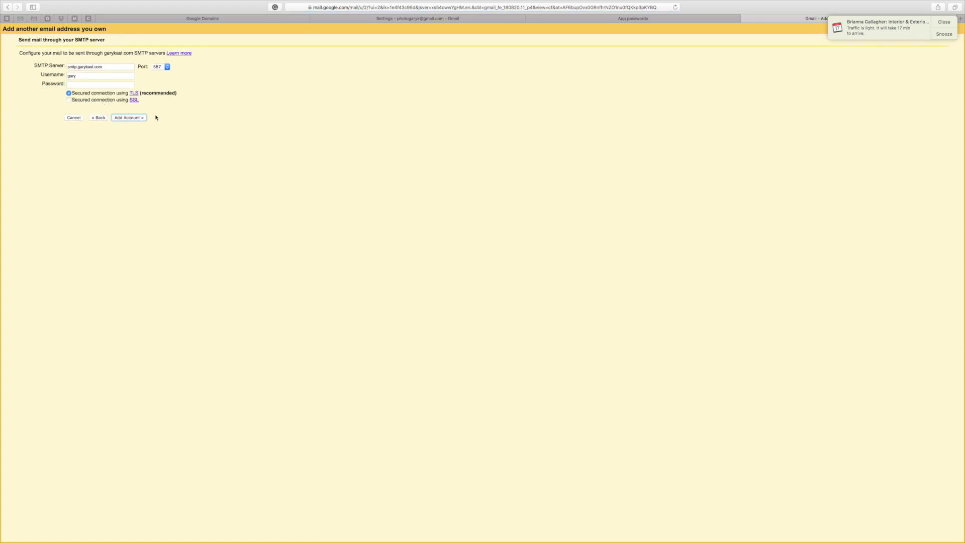
Step: Change the SMTP server to smtp.gmail.com and the port to 465
{"action": "left_click", "coordinate": [90, 69]}
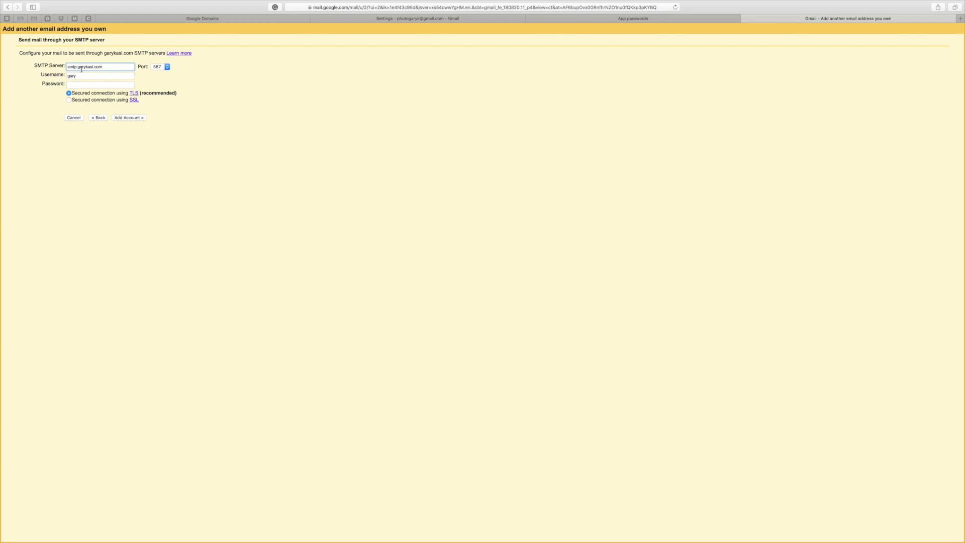
{"action": "left_click_drag", "start_coordinate": [79, 67], "coordinate": [93, 66]}
{"action": "type", "text": "gmail"}
{"action": "left_click", "coordinate": [166, 67]}
{"action": "left_click", "coordinate": [157, 60]}
Step: Replace the username with the full Gmail address and move to Password
{"action": "double_click", "coordinate": [101, 76]}
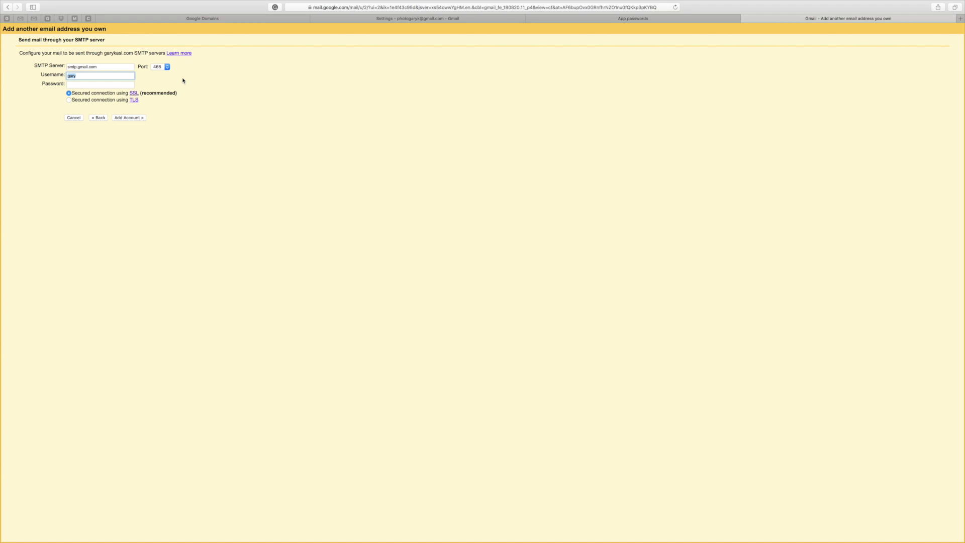
{"action": "left_click", "coordinate": [115, 84]}
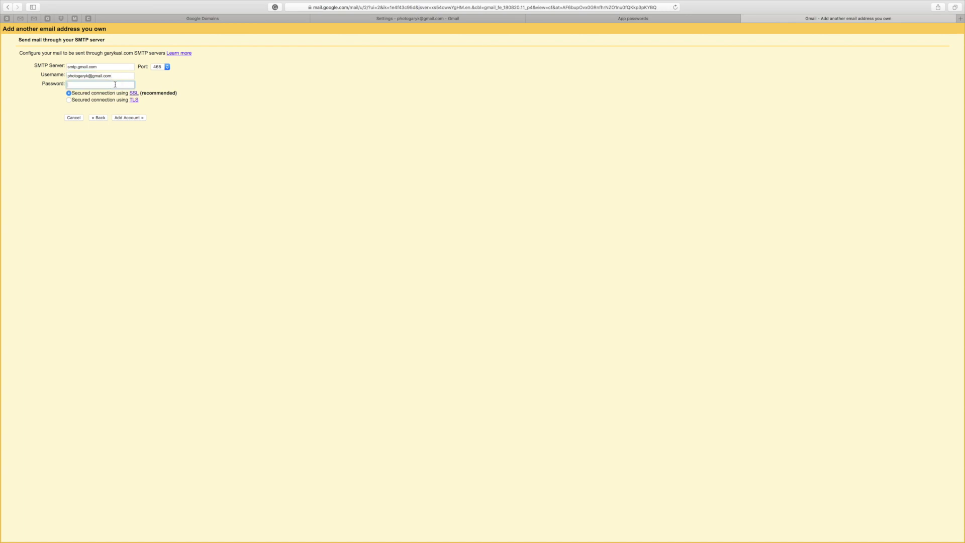
{"action": "left_click_drag", "start_coordinate": [116, 76], "coordinate": [65, 78]}
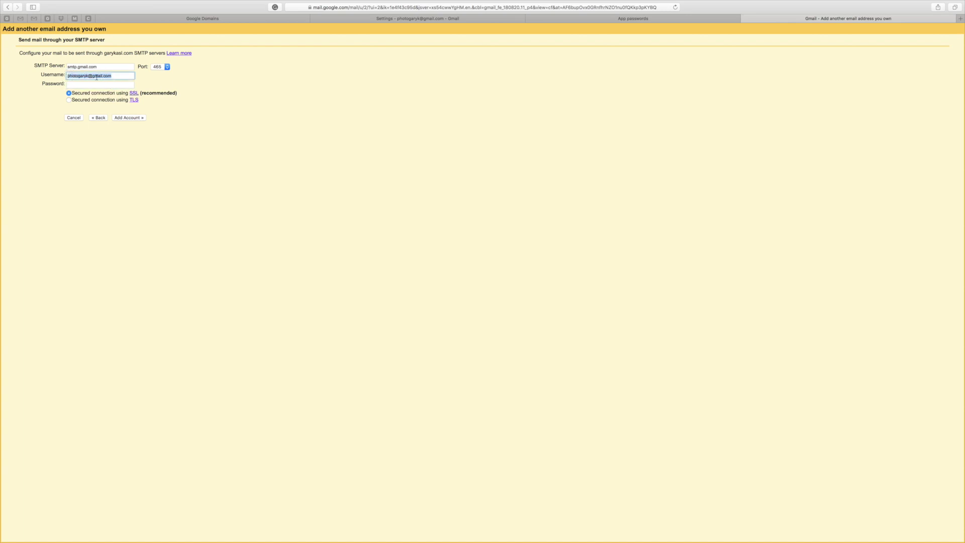
{"action": "left_click", "coordinate": [119, 77]}
{"action": "key", "text": "Tab"}
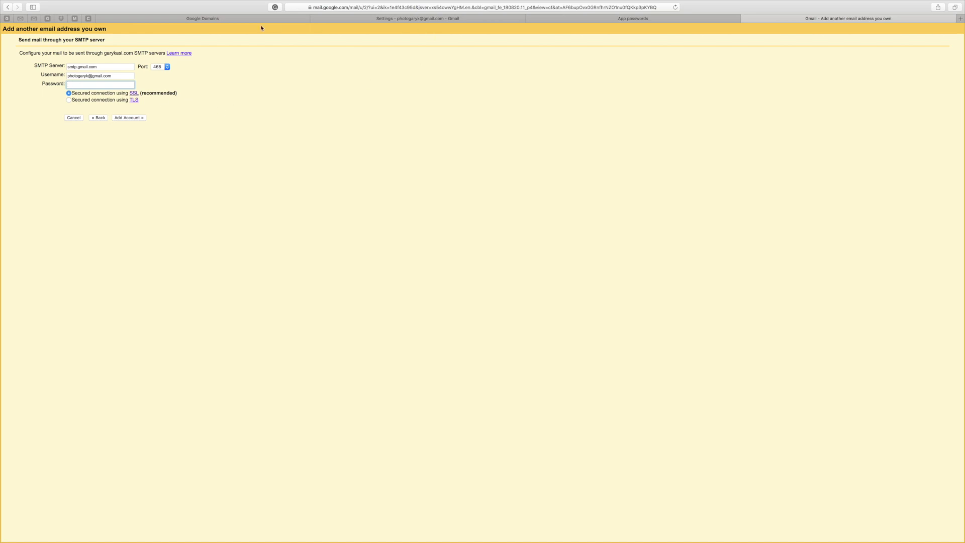
Step: Paste the generated app password into Password and submit with Add Account
{"action": "left_click", "coordinate": [604, 19]}
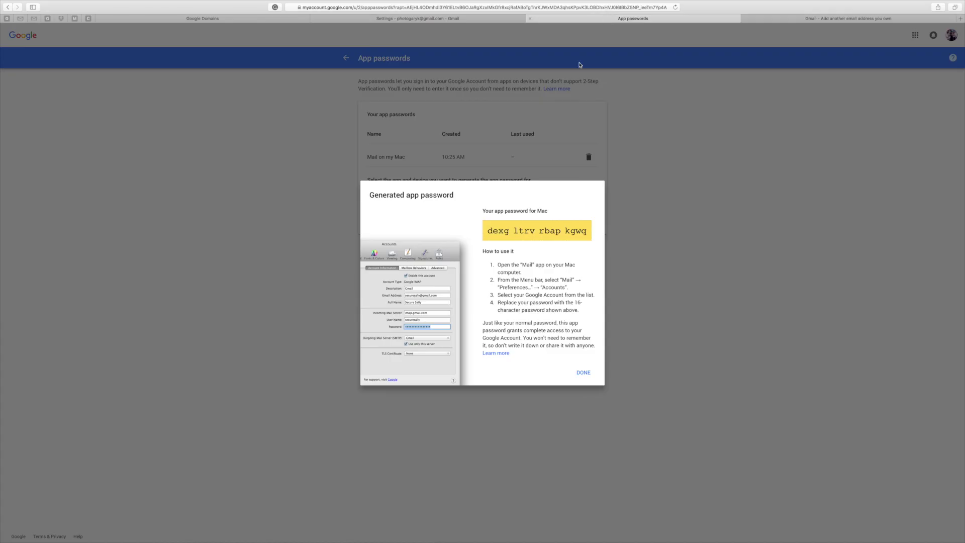
{"action": "triple_click", "coordinate": [588, 231]}
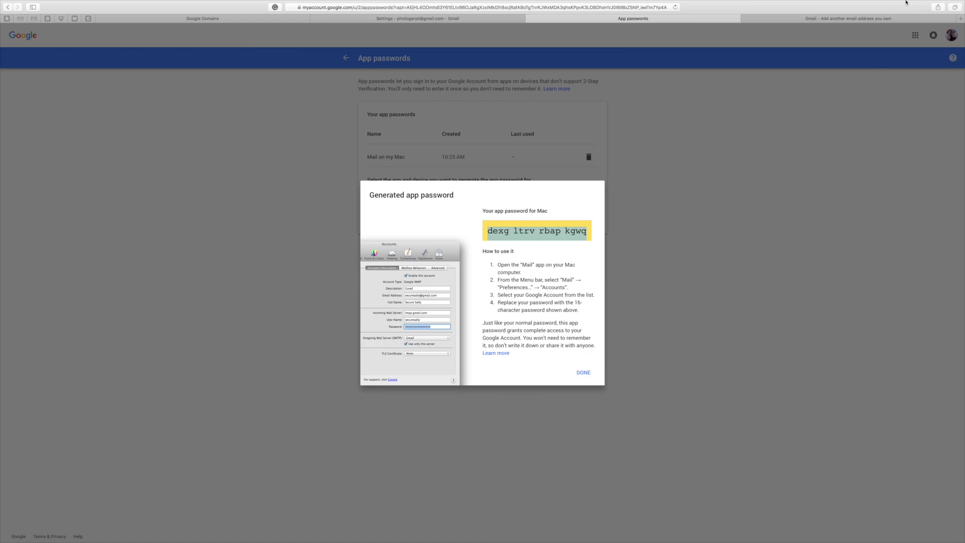
{"action": "left_click", "coordinate": [879, 21]}
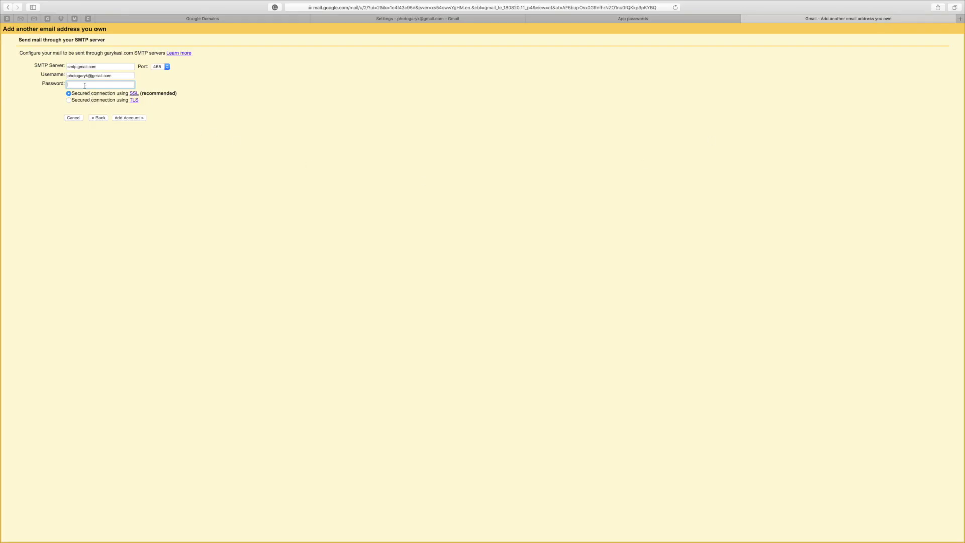
{"action": "key", "text": "super+v"}
{"action": "left_click", "coordinate": [129, 118]}
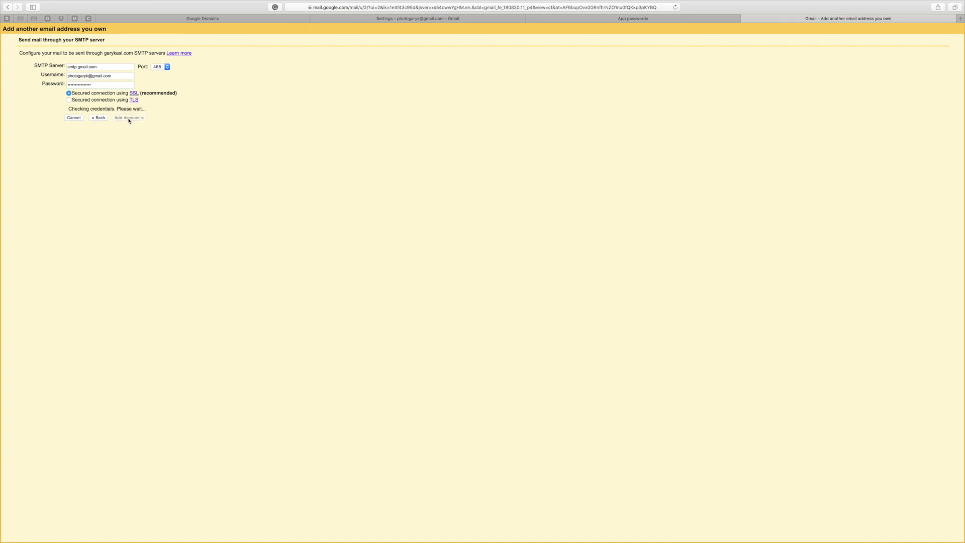